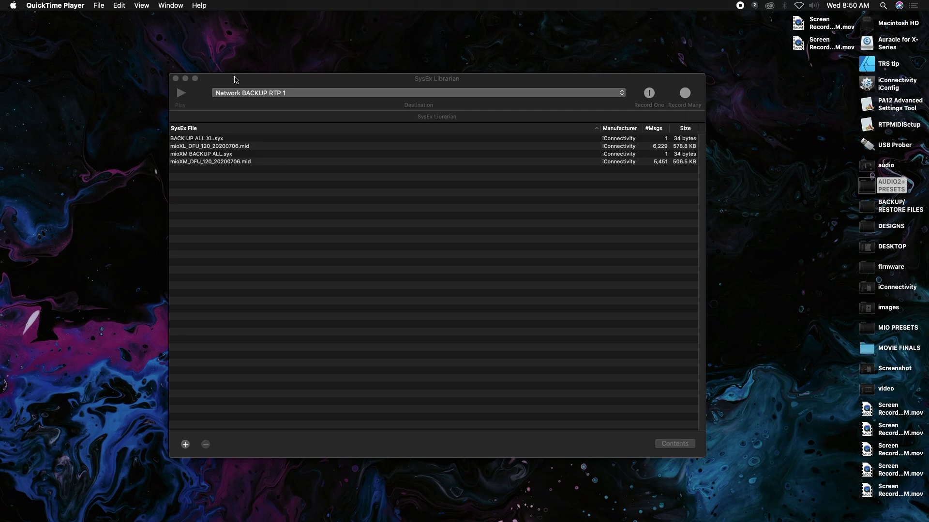
Step: Bring SysEx Librarian to the front and select the BACK UP ALL XL.syx file
drag(235, 79, 268, 76)
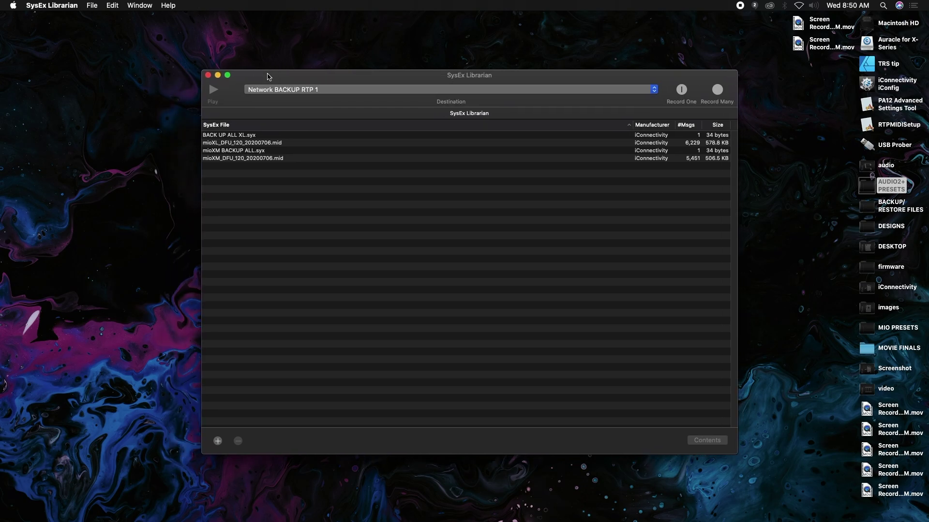
click(227, 135)
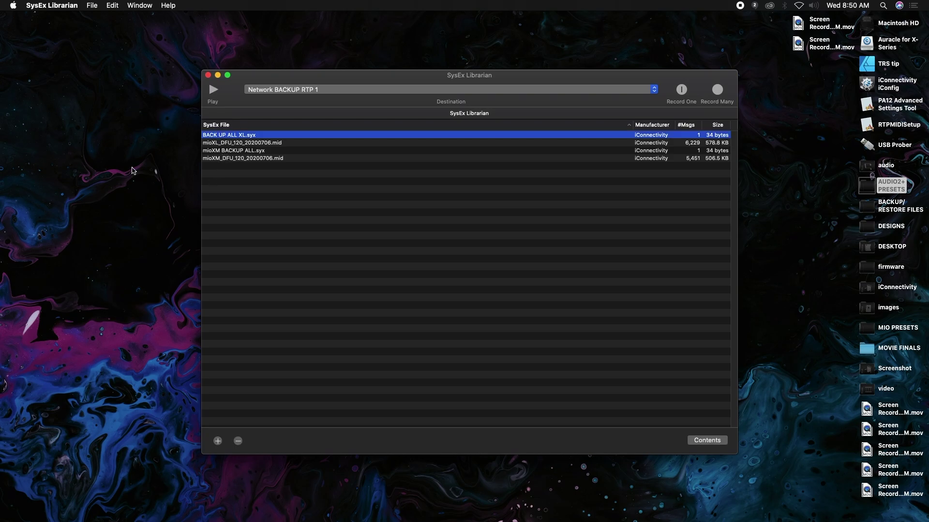
mouse_move(2, 182)
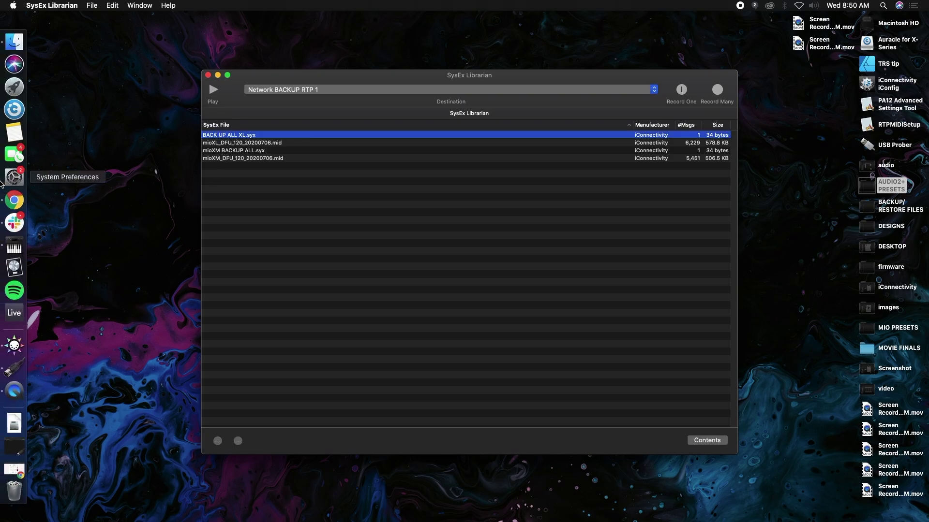
Step: Launch Auracle for X-Series and enlarge its window to show all five connected devices
click(13, 110)
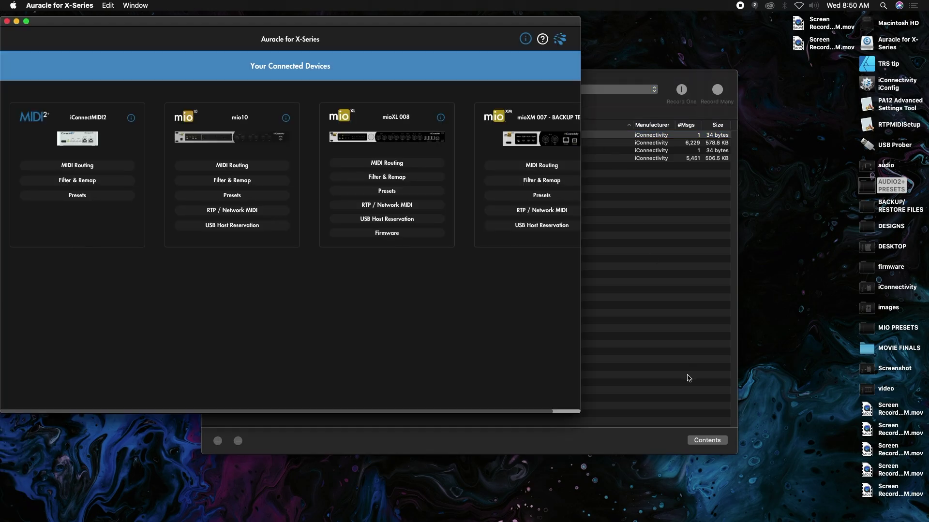
drag(575, 412, 753, 426)
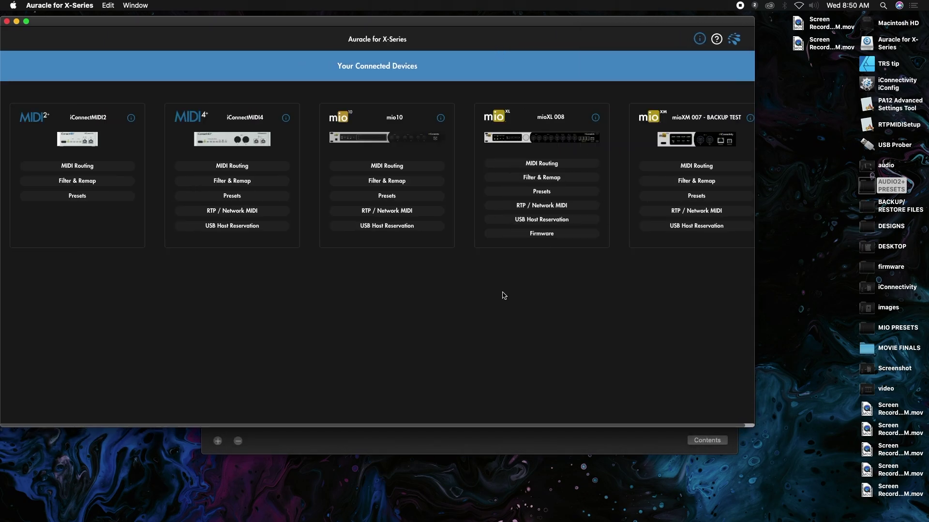
drag(331, 427, 458, 424)
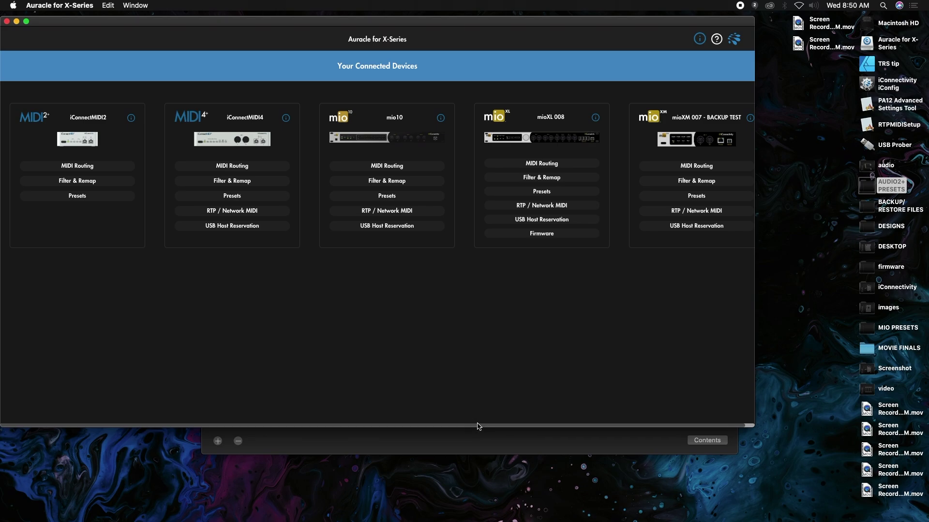
Step: Rename mioXL 008 to 'mioXL 008 - TESTER' and open its MIDI Routing page
click(563, 119)
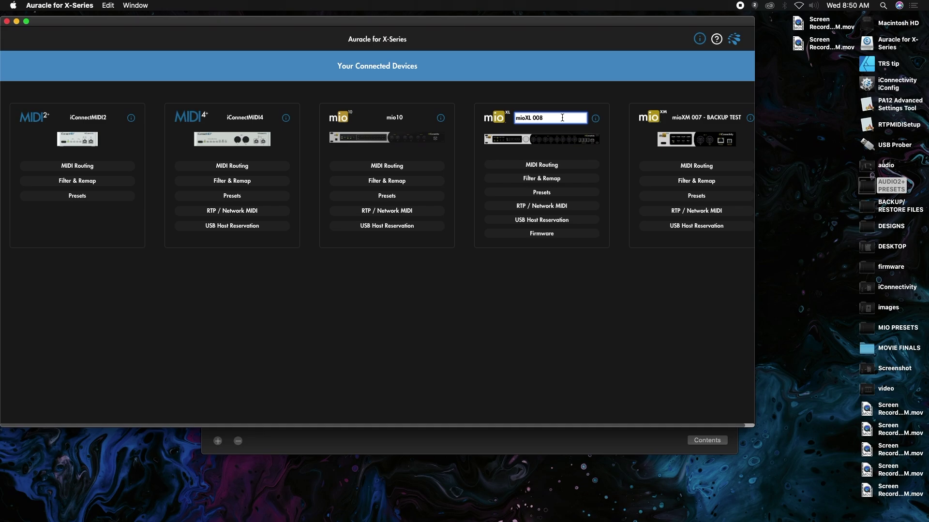
text(- TESTER)
key(Return)
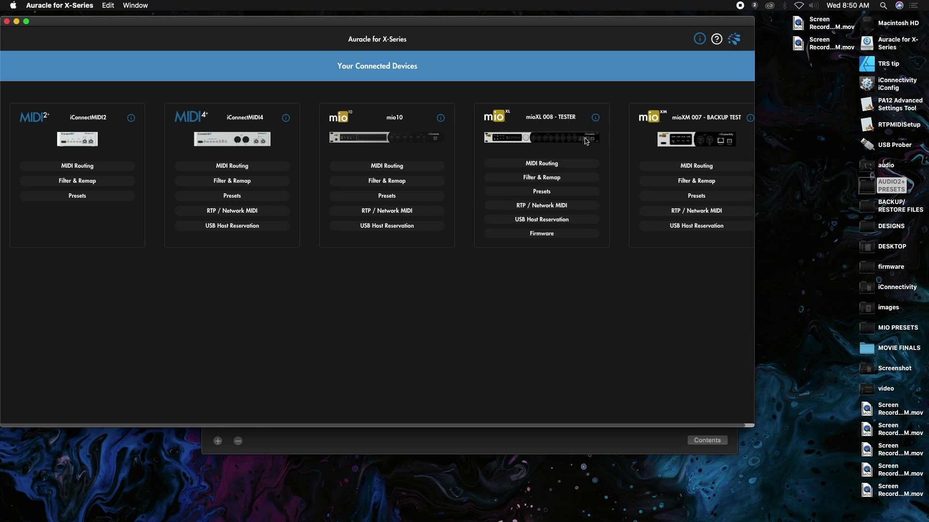
click(547, 167)
Step: On the mioXL, route source DIN 1 to DIN 1 and DIN 12 outputs
click(133, 96)
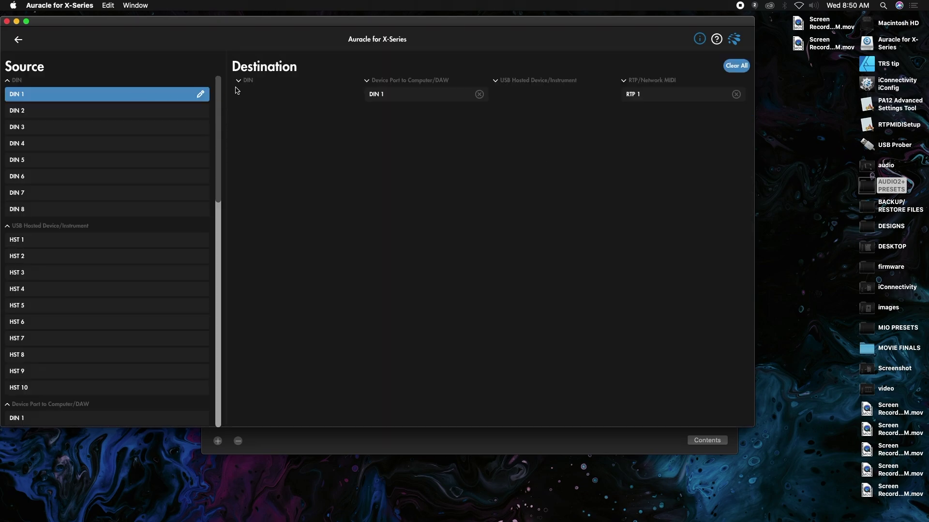
click(245, 81)
click(268, 212)
click(245, 82)
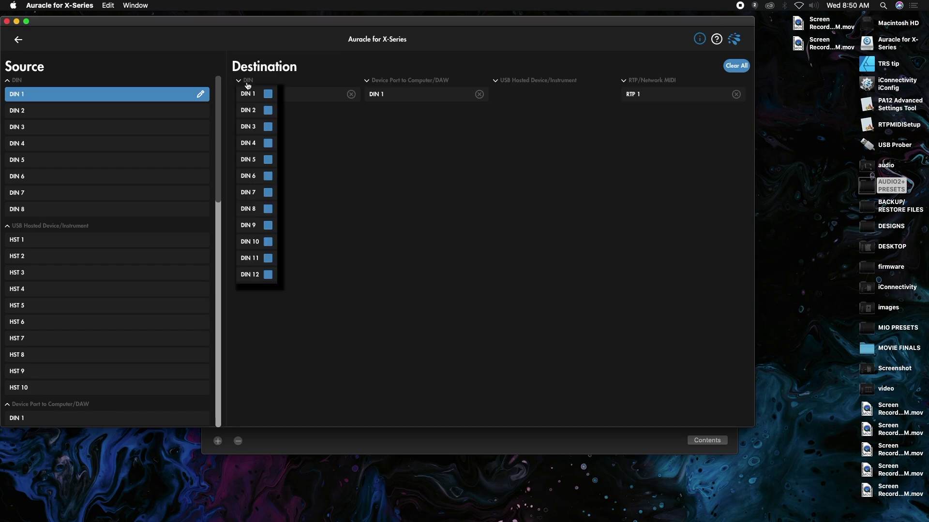
click(265, 276)
click(20, 41)
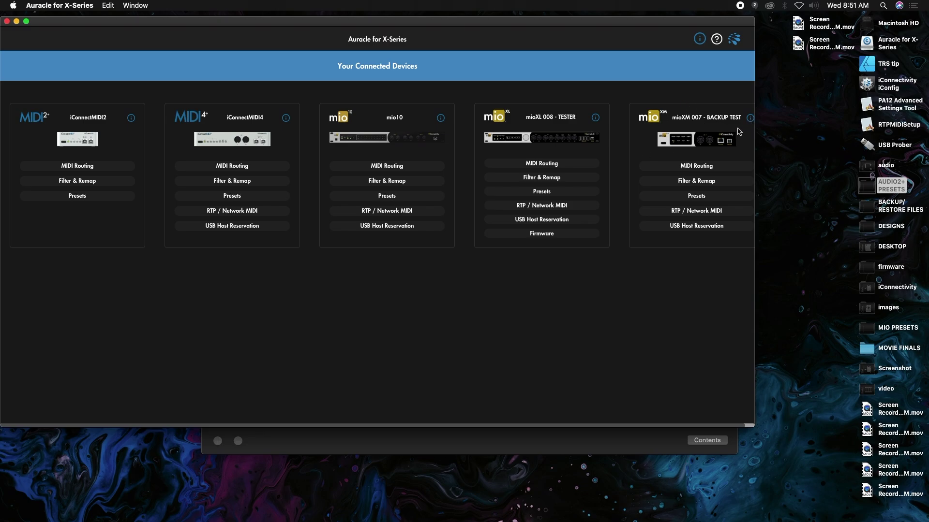
Step: On the mioXM, route MONOLOGUE to DIN 2 and DIN 3, then return to the overview
click(686, 171)
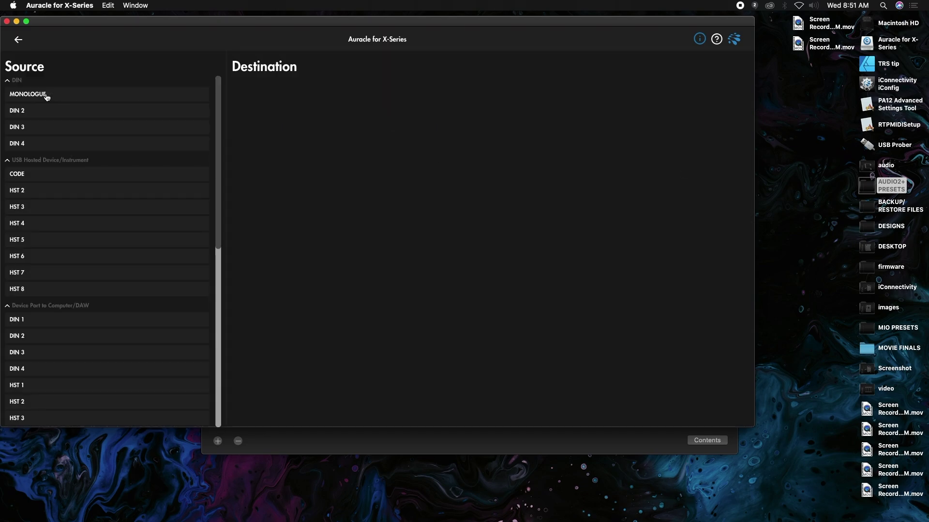
click(44, 94)
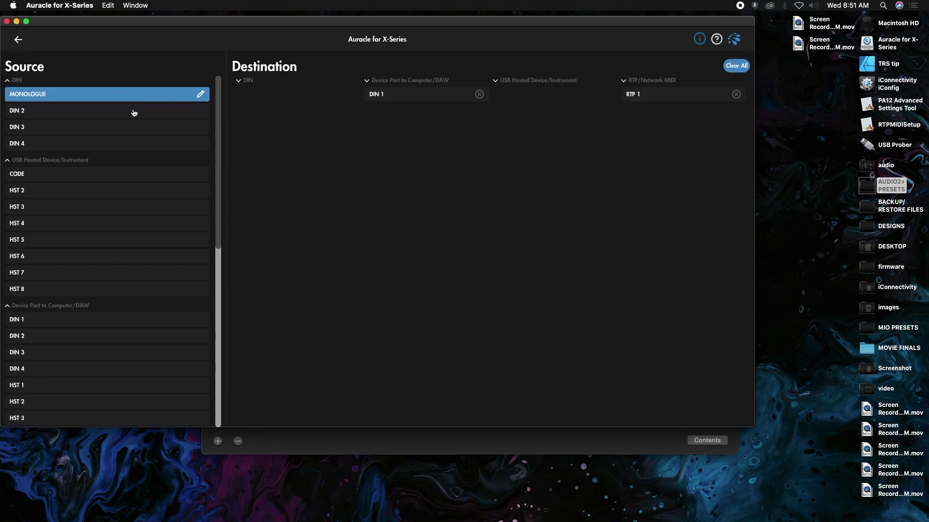
click(247, 82)
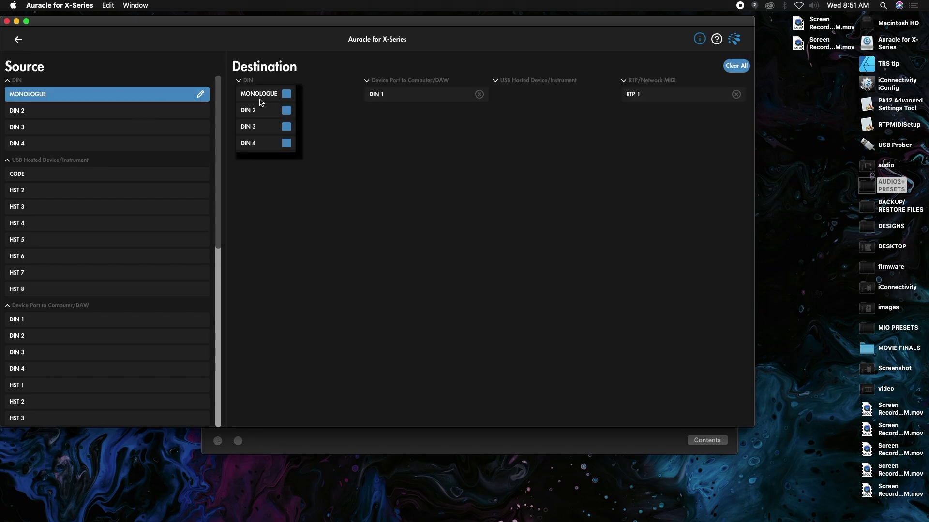
click(286, 110)
click(299, 134)
click(285, 127)
click(19, 42)
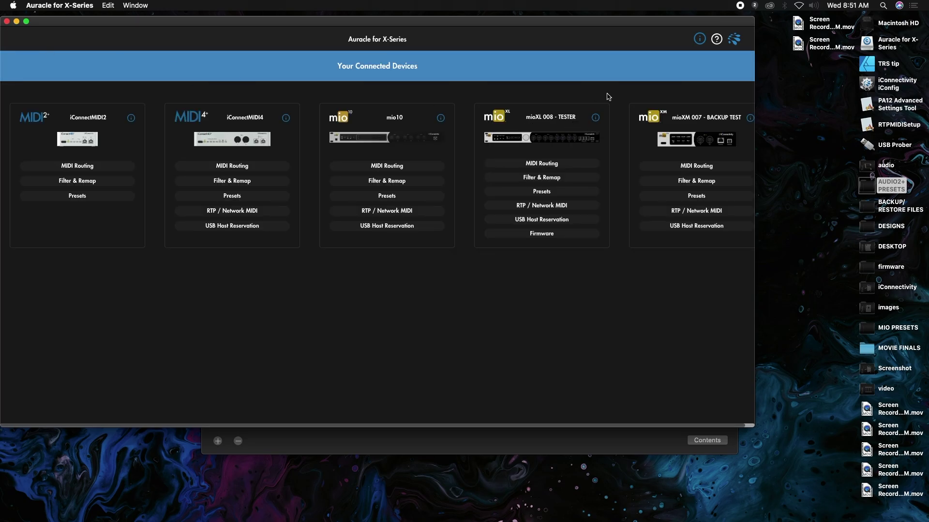
click(595, 118)
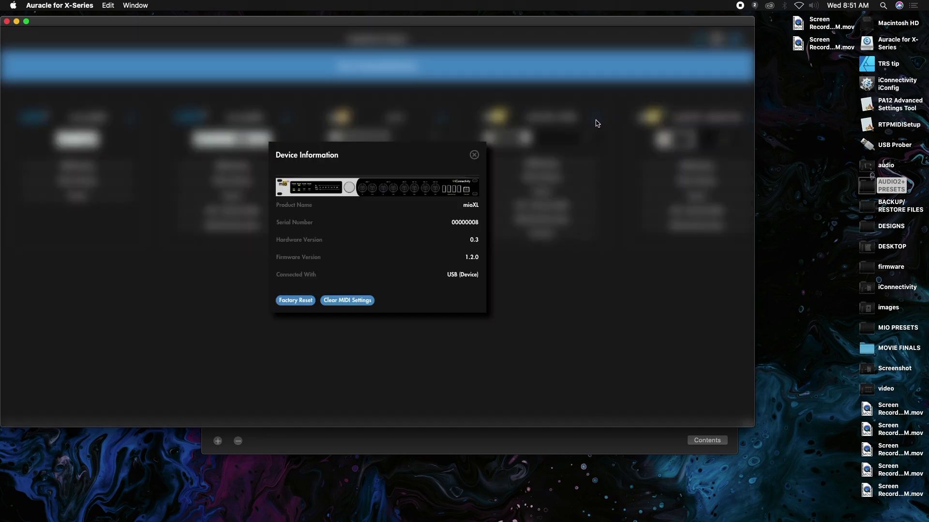
drag(464, 263, 484, 257)
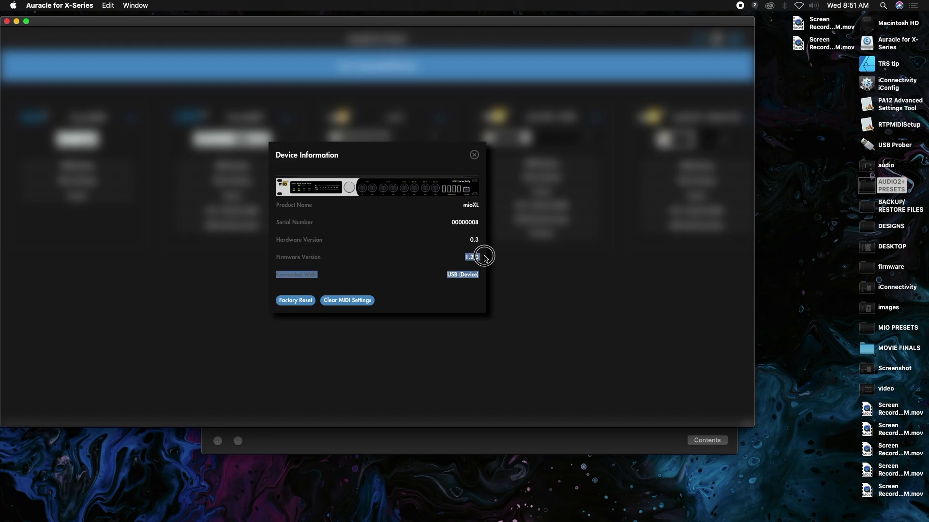
click(474, 155)
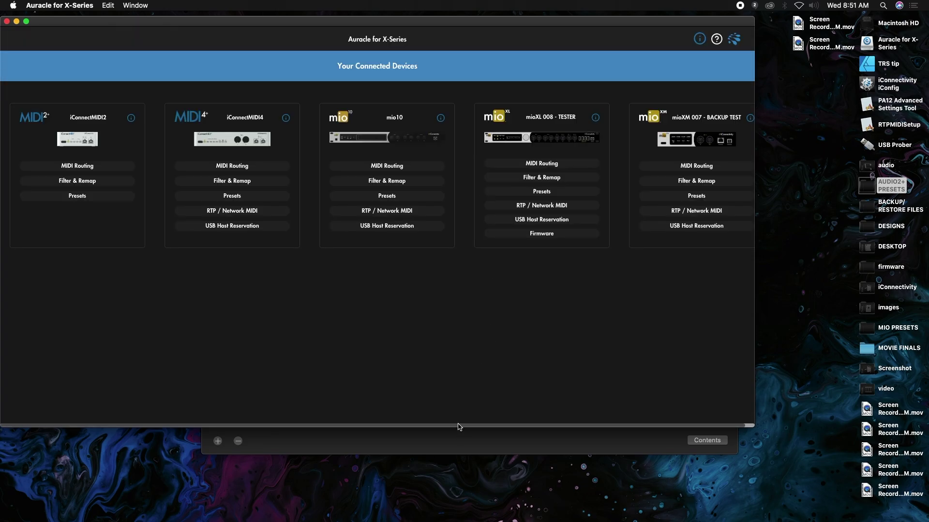
drag(460, 428, 590, 425)
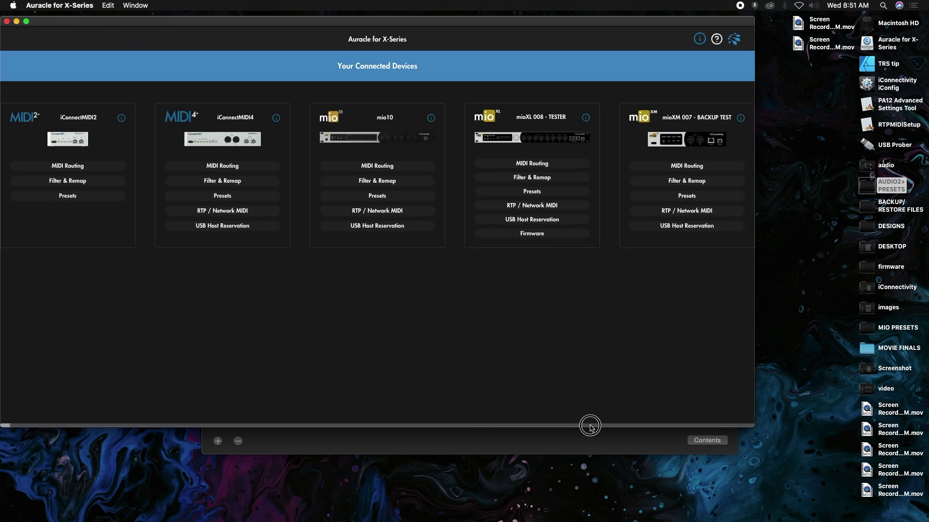
click(741, 118)
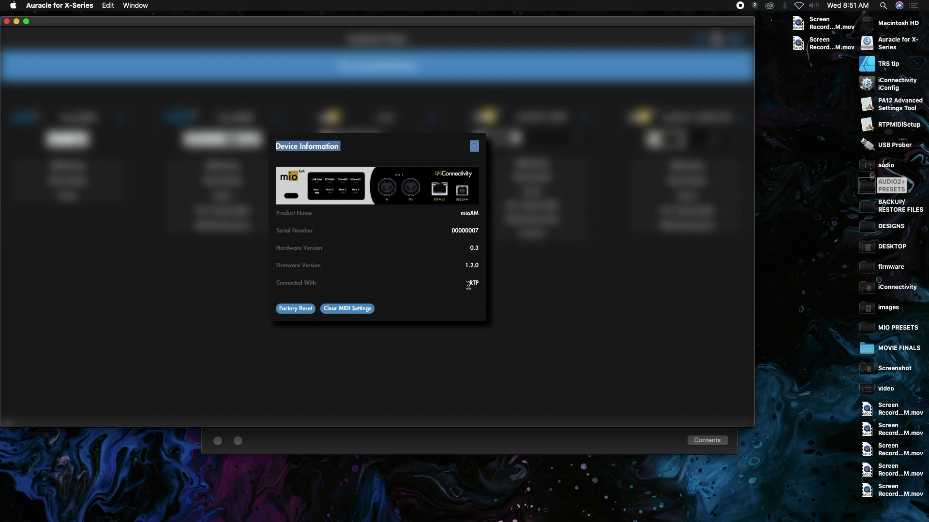
click(510, 284)
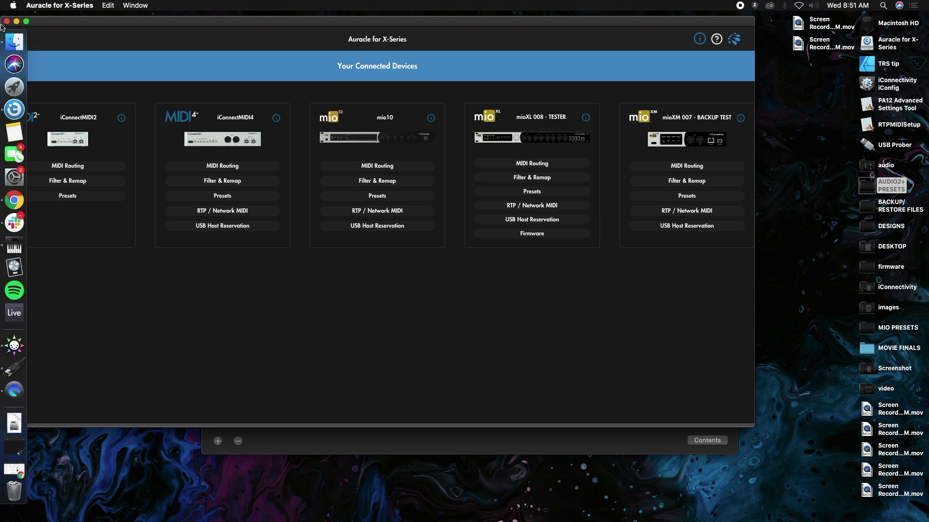
Step: Close Auracle and set the SysEx Librarian destination to mioXL HST 5
click(7, 21)
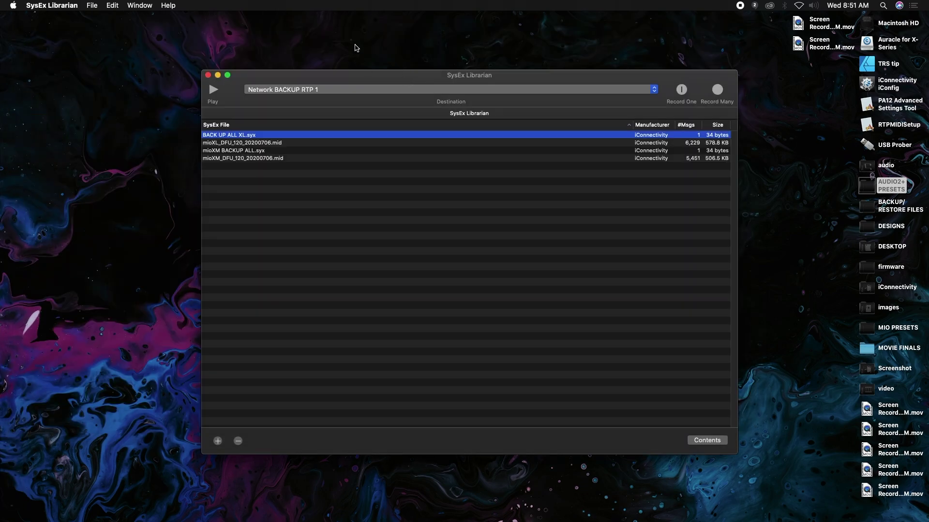
mouse_move(1, 58)
click(356, 92)
click(357, 94)
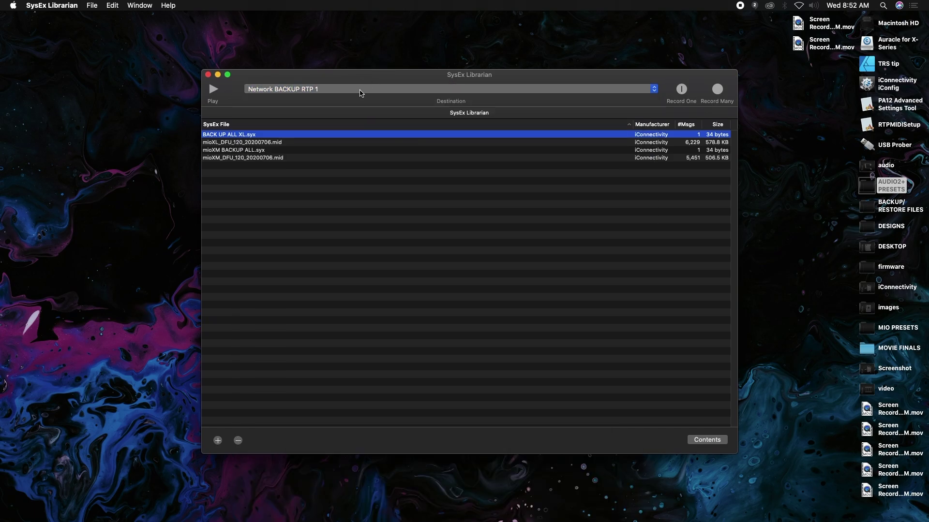
click(362, 92)
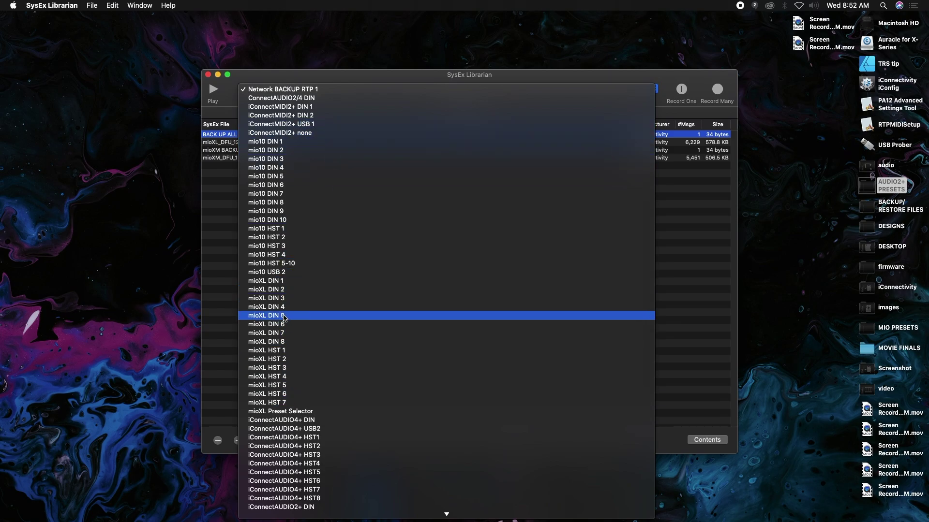
click(280, 386)
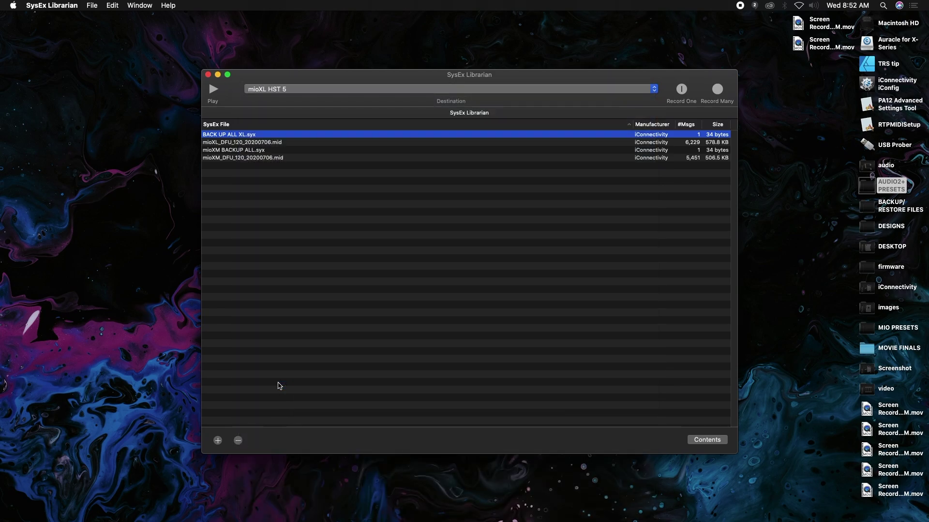
Step: Send BACK UP ALL XL.syx and record the mioXL's 6,095-message, 973.4 KB reply
click(218, 95)
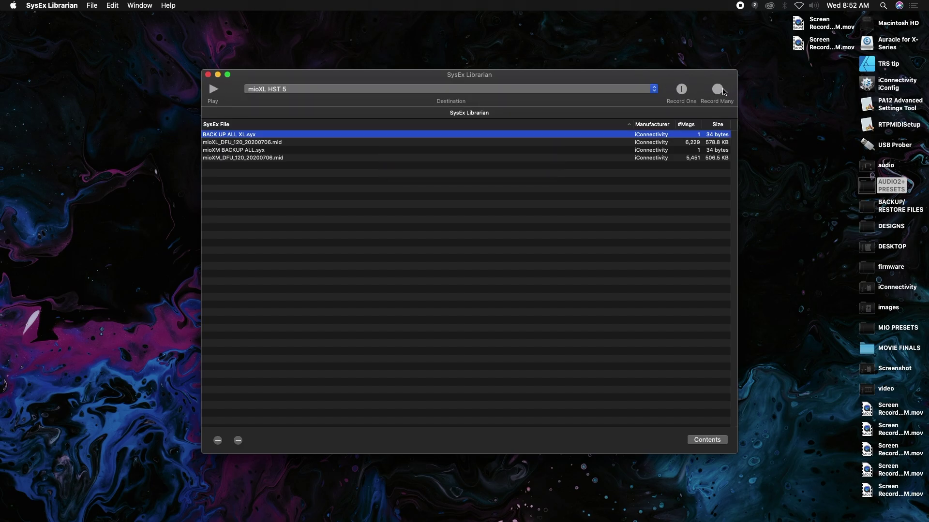
click(718, 90)
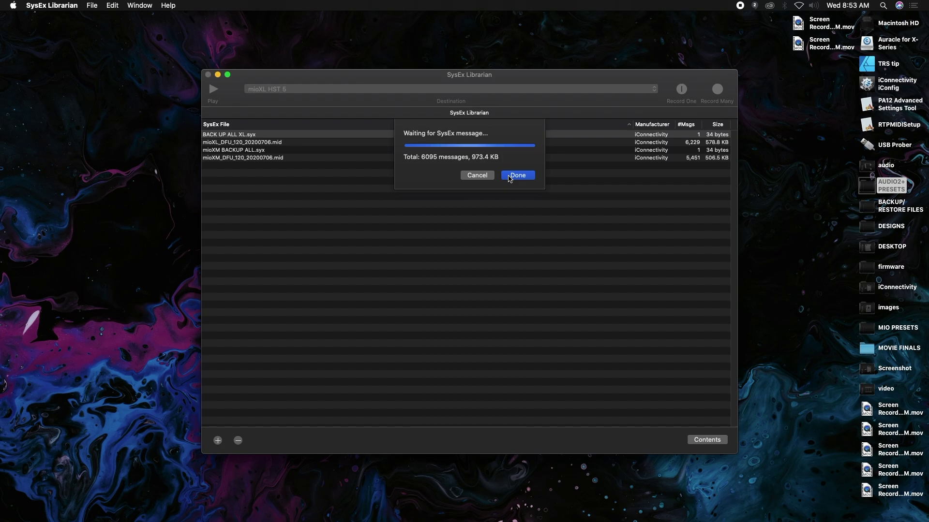
click(516, 175)
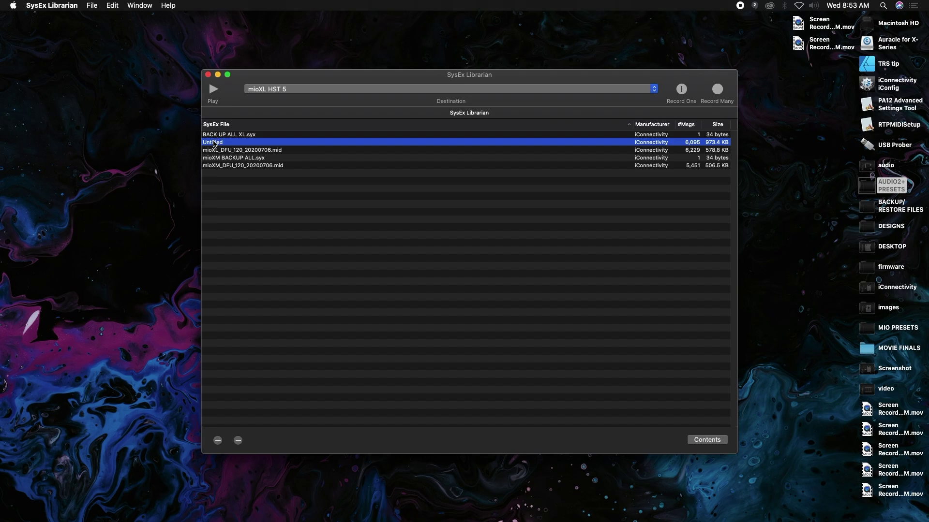
Step: Rename the Untitled recording to 'mioXL Backup 2020' and bring Auracle for X-Series forward
click(213, 143)
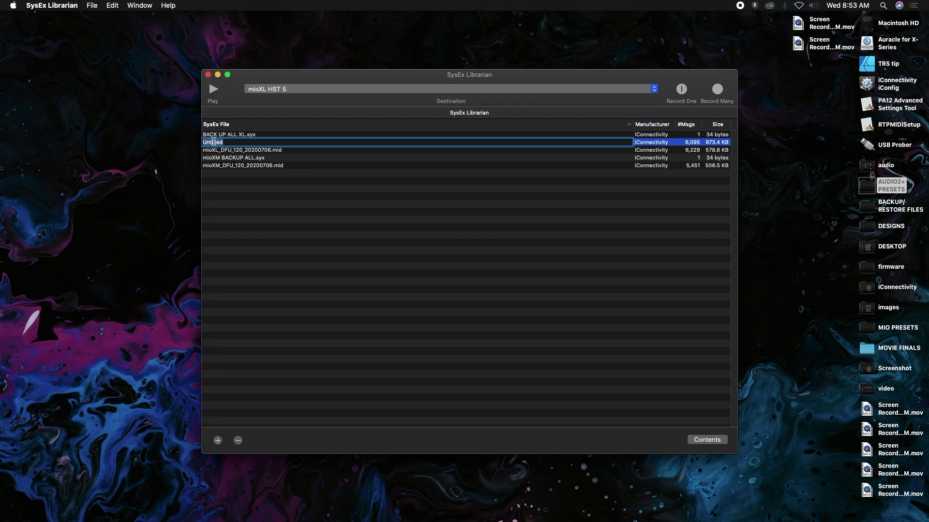
text(mioXL Bakckup 2020)
key(Return)
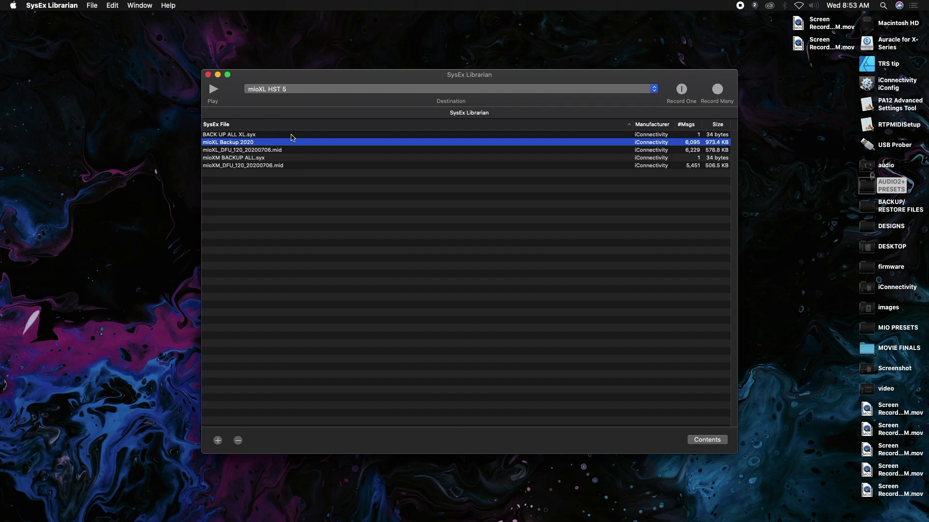
mouse_move(2, 162)
click(13, 108)
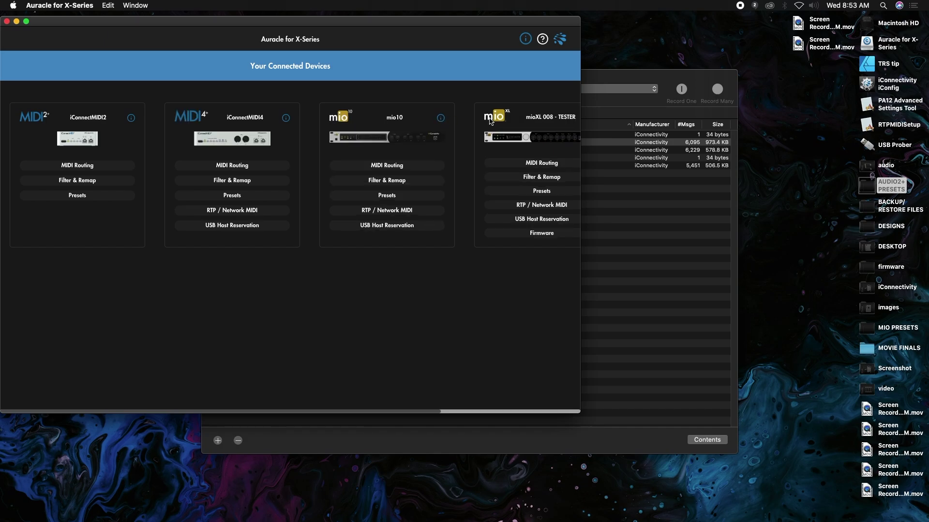
Step: Factory-reset the mioXL from its device information dialog, erasing all its settings
drag(580, 410, 769, 438)
click(595, 118)
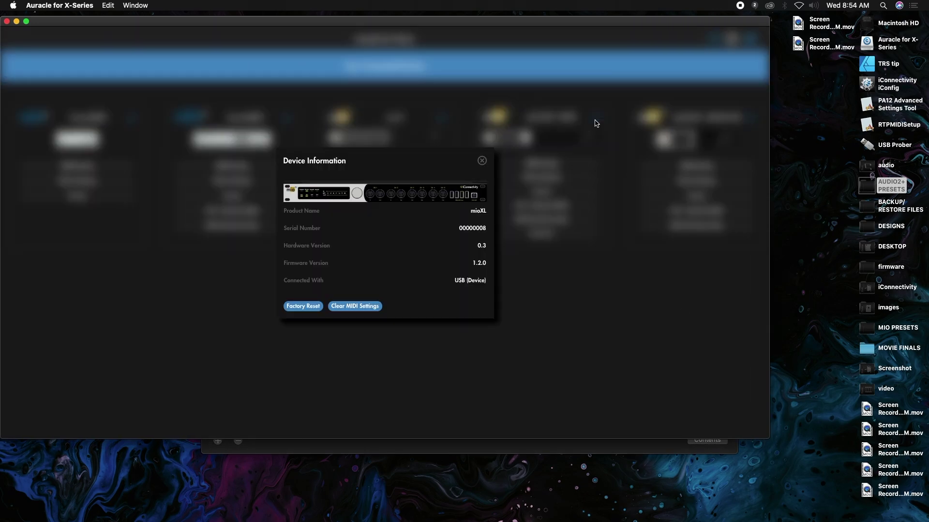
click(295, 307)
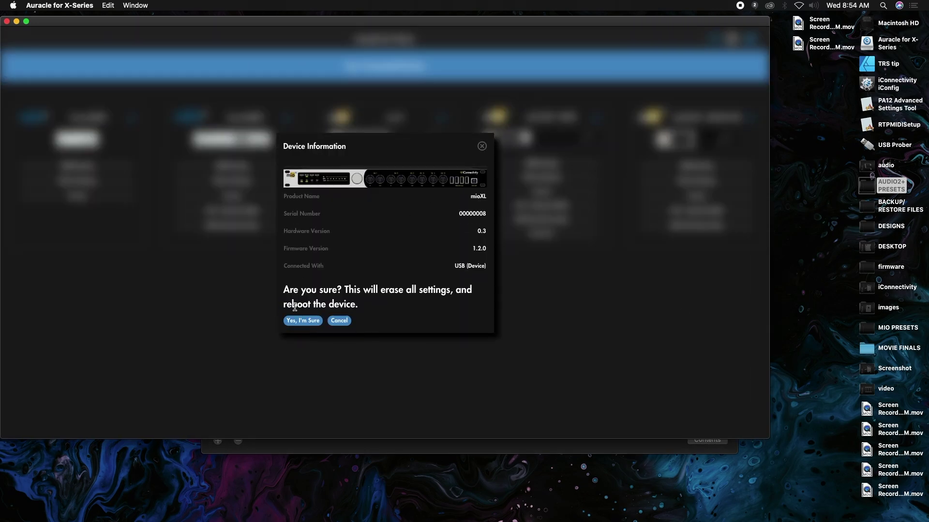
click(299, 324)
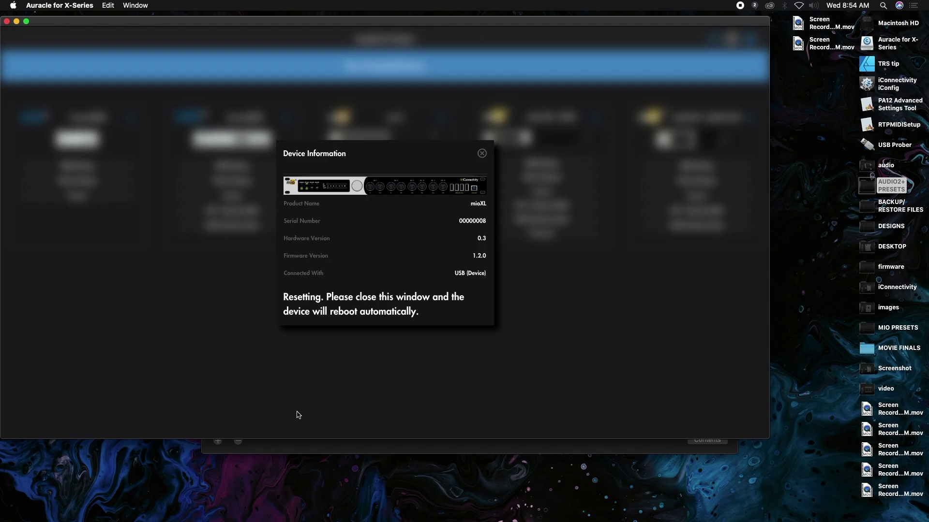
click(484, 155)
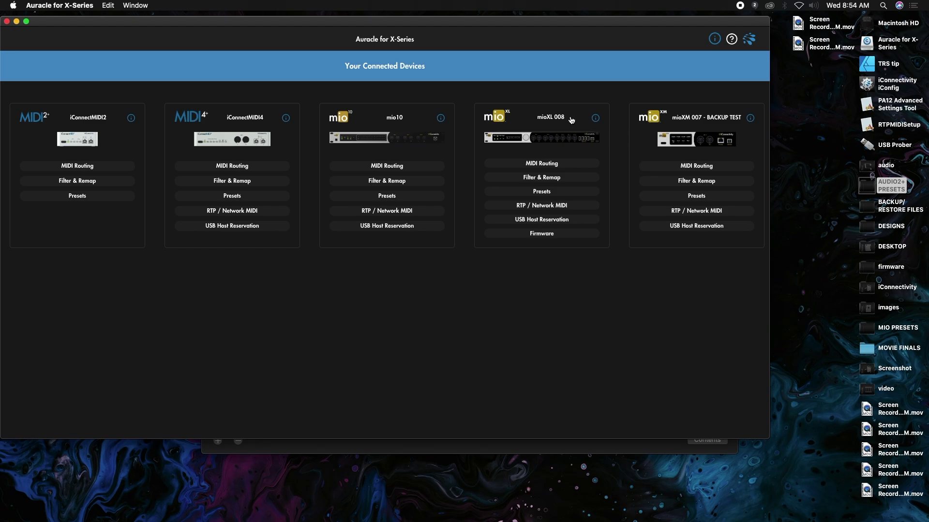
Step: Check mioXL 008's default DIN 1 routing, then close Auracle for X-Series
click(542, 166)
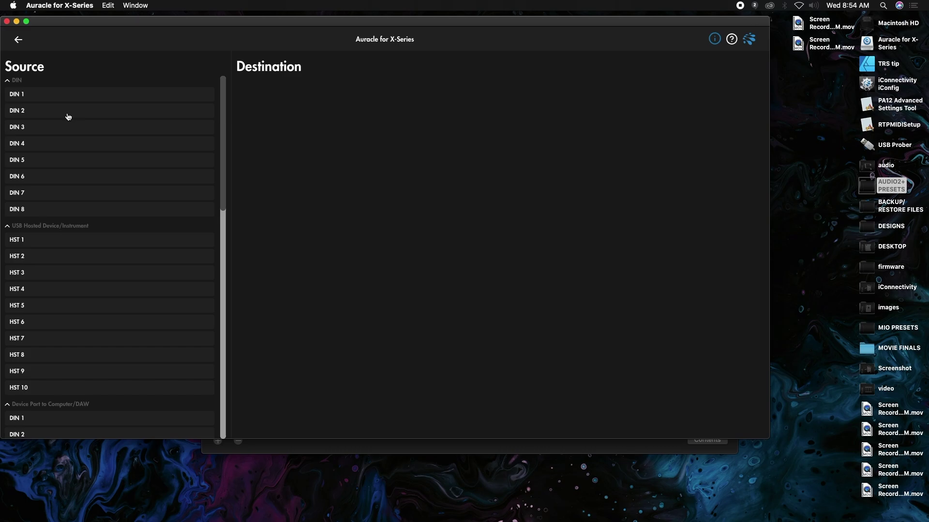
click(31, 95)
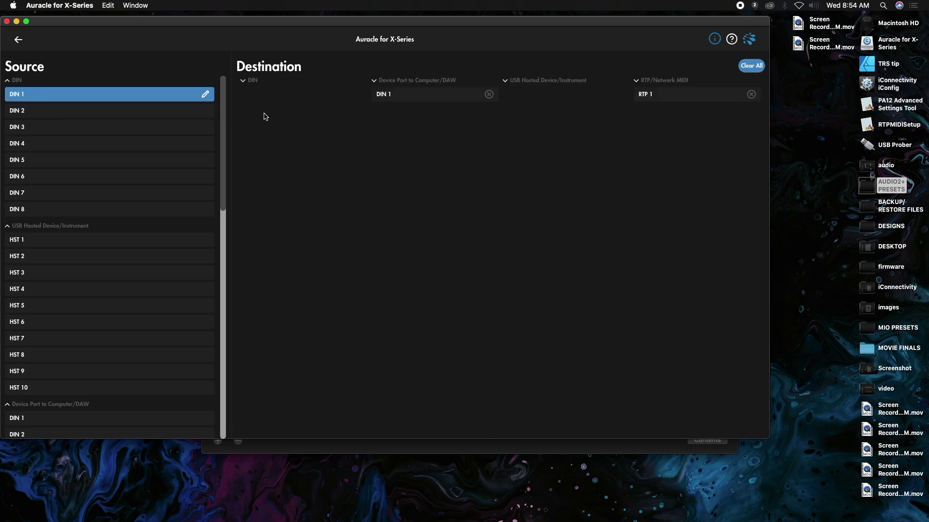
click(18, 41)
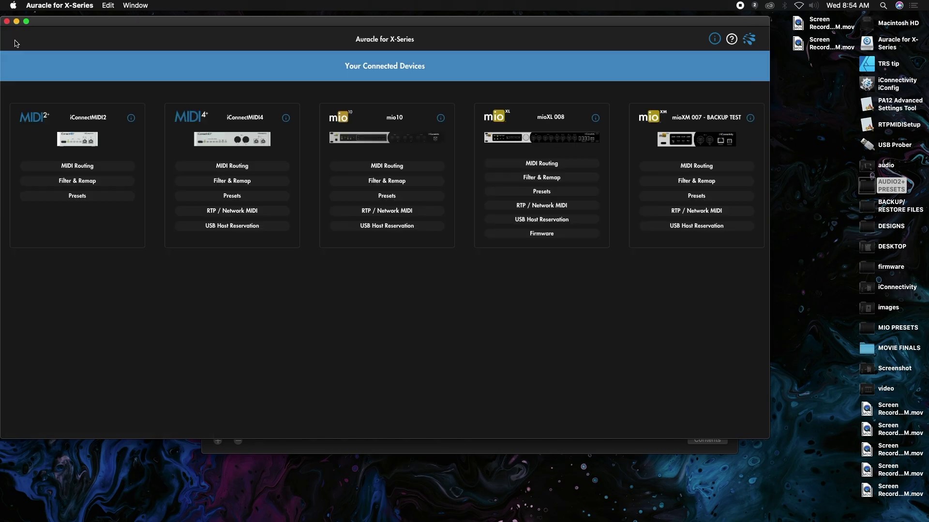
click(6, 21)
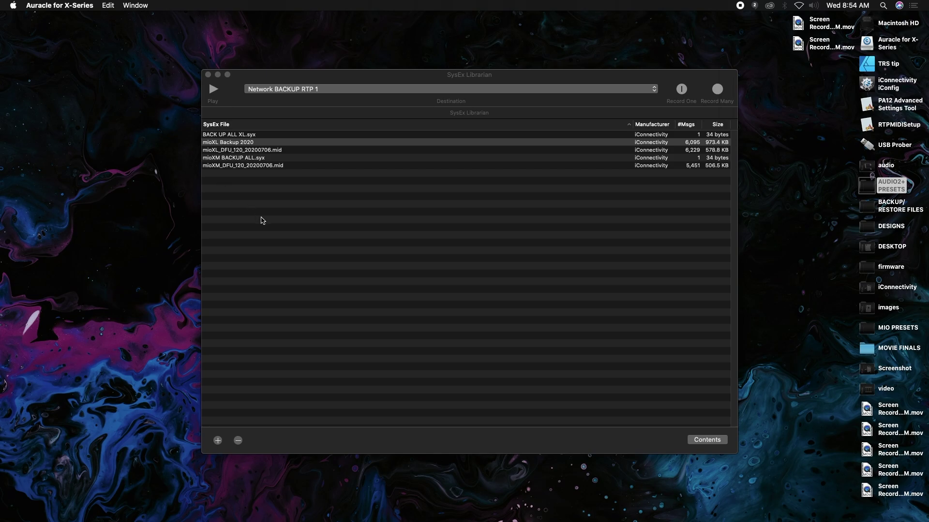
Step: Send the mioXL Backup 2020 dump to the mioXL through the mioXL DIN 5 destination
click(306, 78)
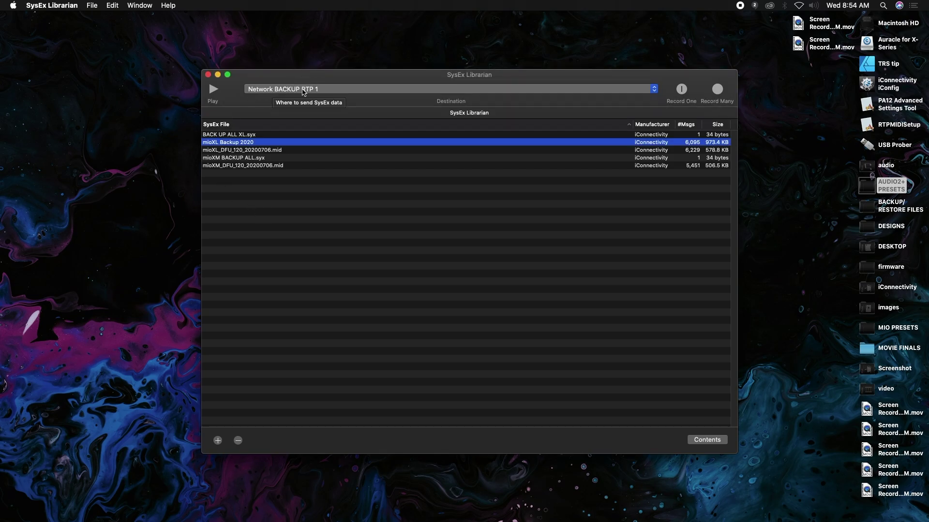
click(289, 91)
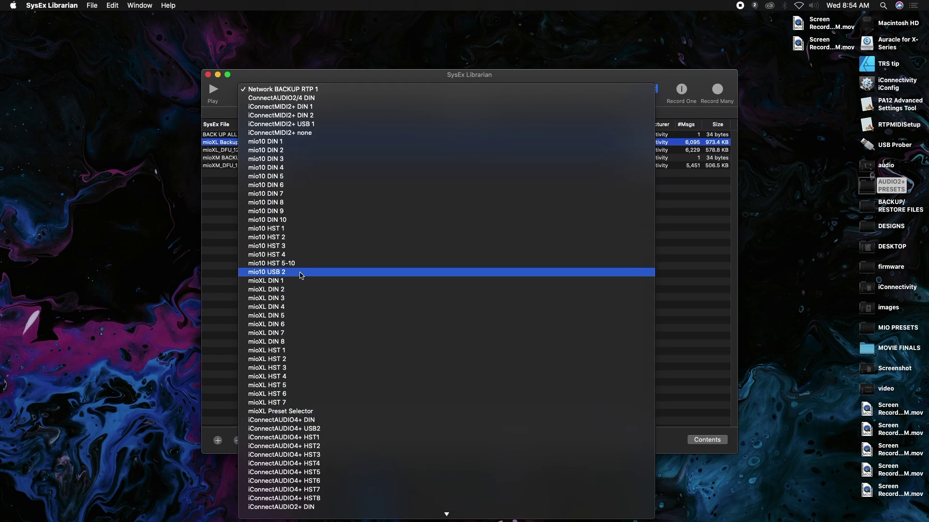
click(301, 318)
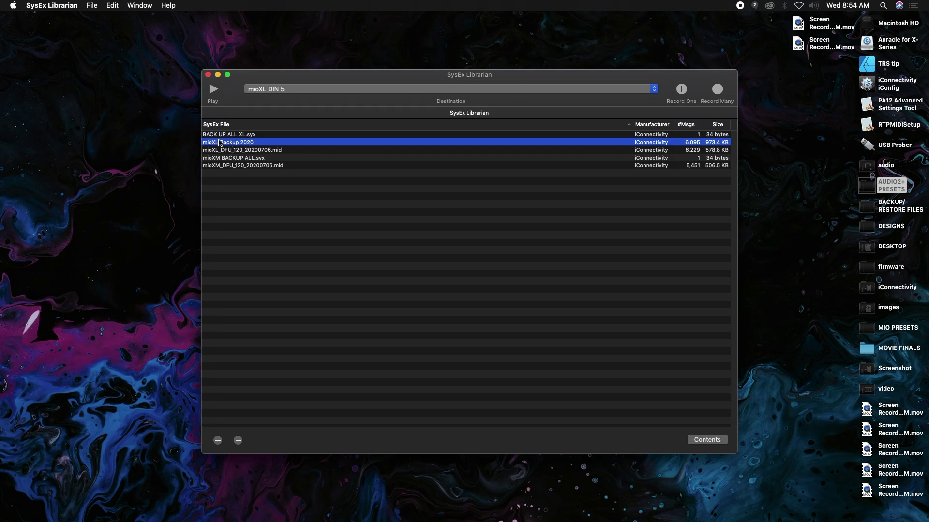
click(214, 93)
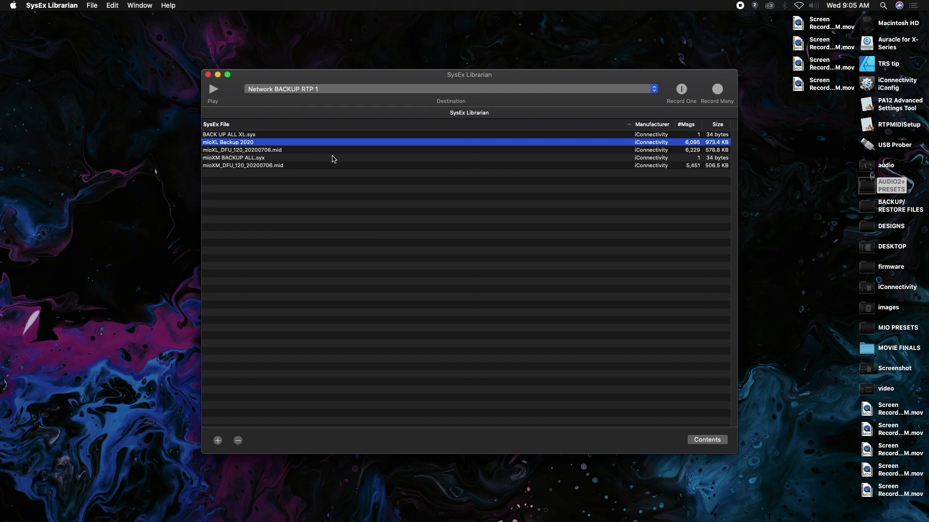
Step: Reopen Auracle and enlarge its window to confirm the mioXL is 'mioXL 008 - TESTER' again
mouse_move(2, 204)
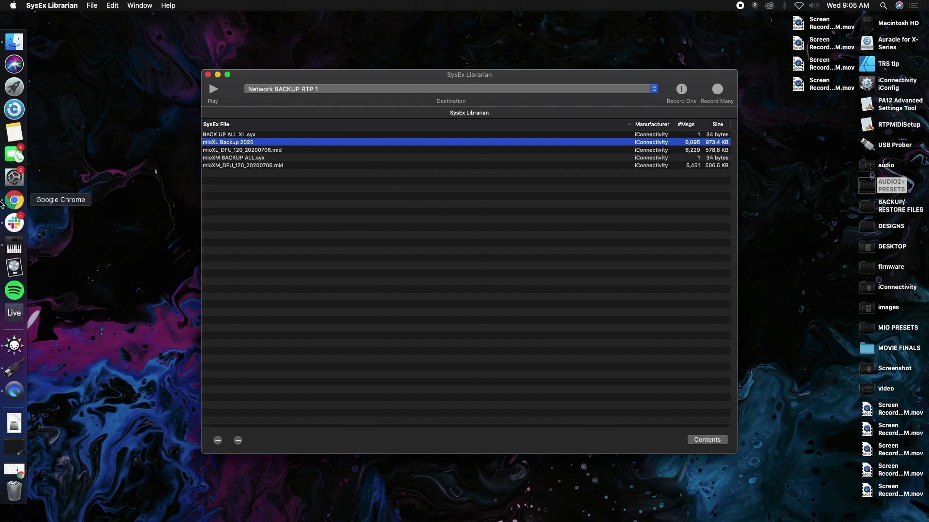
click(14, 109)
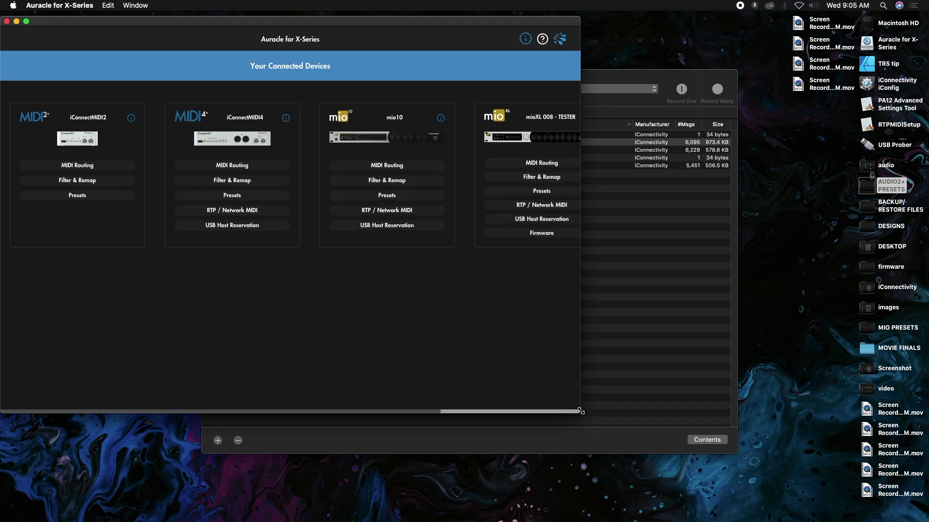
drag(577, 410, 768, 424)
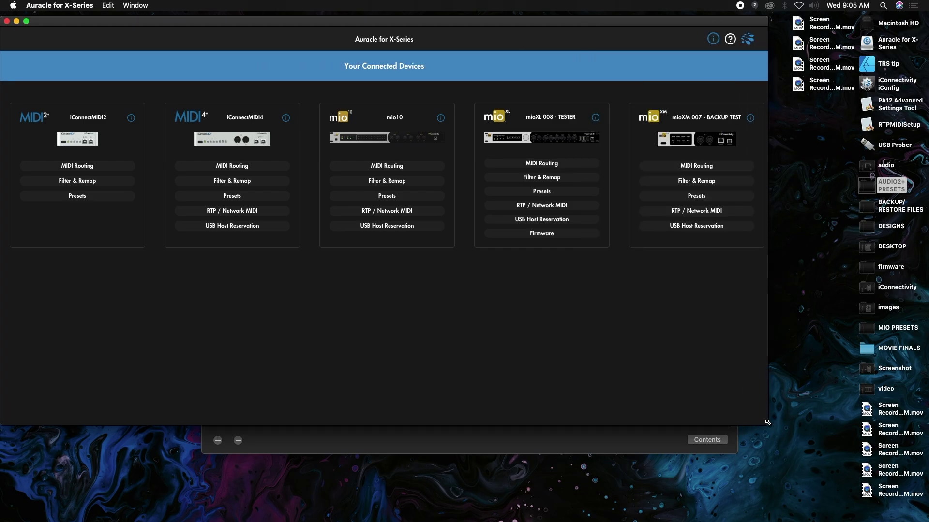